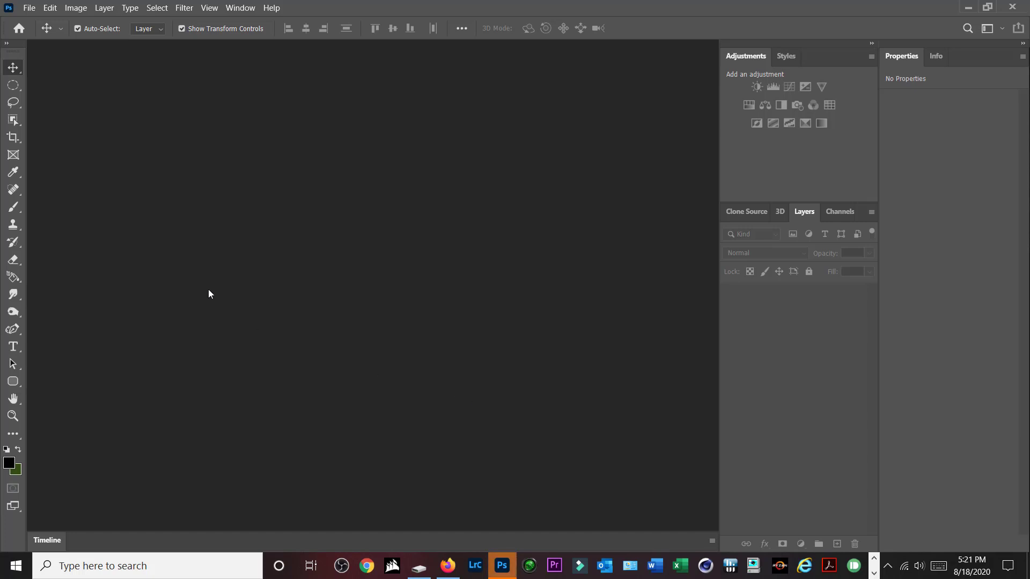
Step: Open the Milky Way photo JohnsPic.jpg from the Elements (K:) drive
click(29, 8)
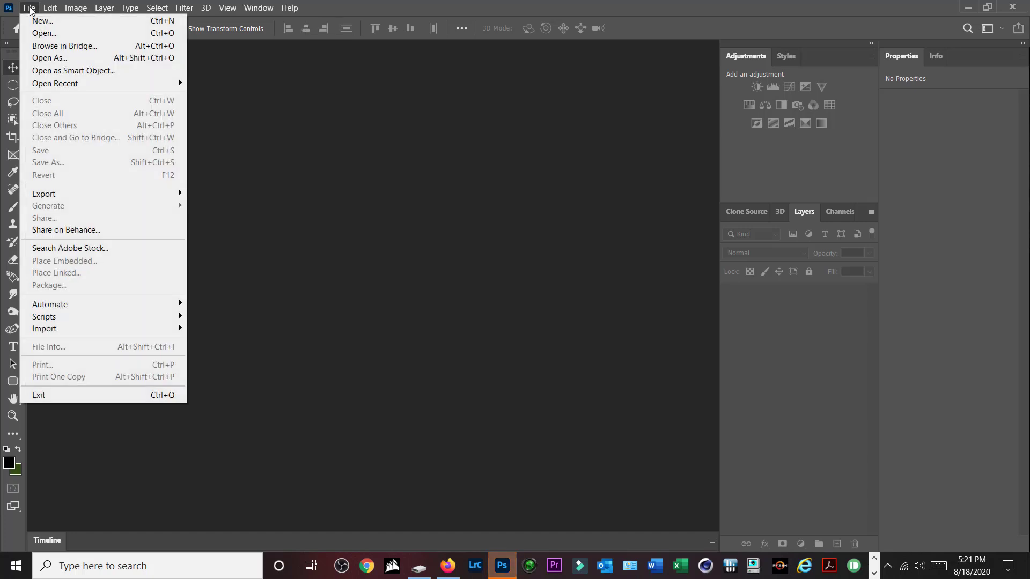
mouse_move(52, 88)
click(59, 33)
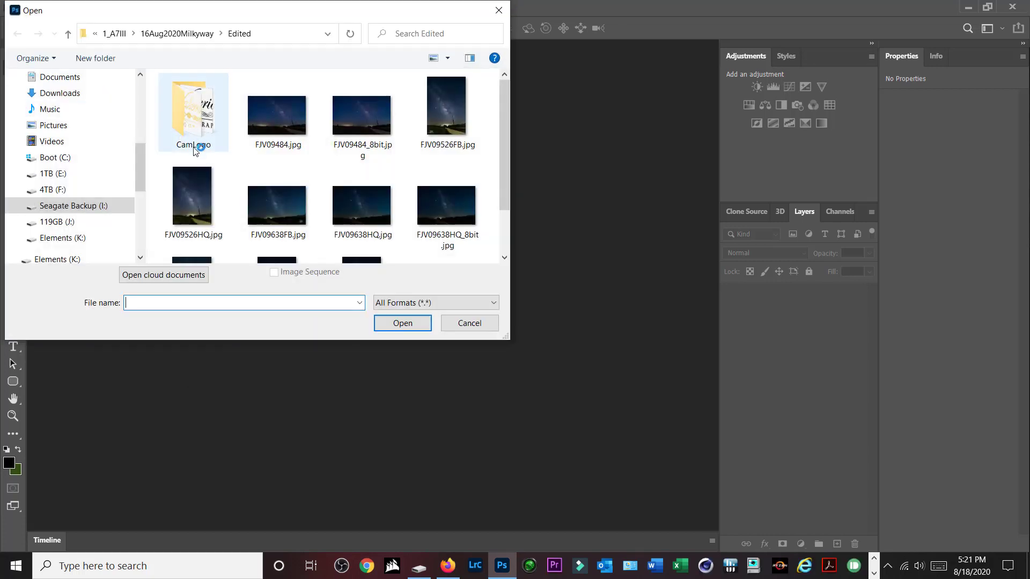
click(59, 238)
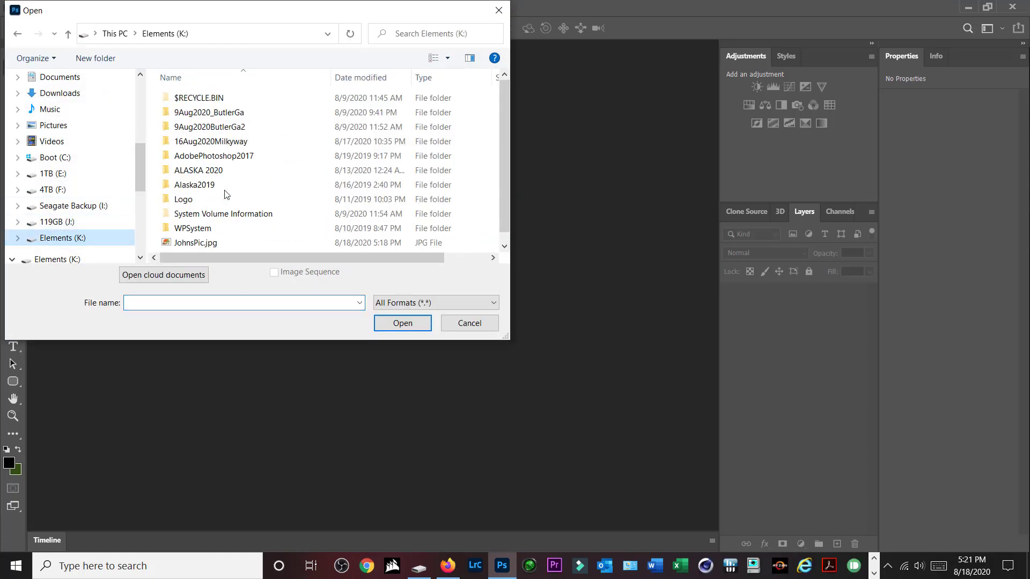
drag(506, 121, 507, 162)
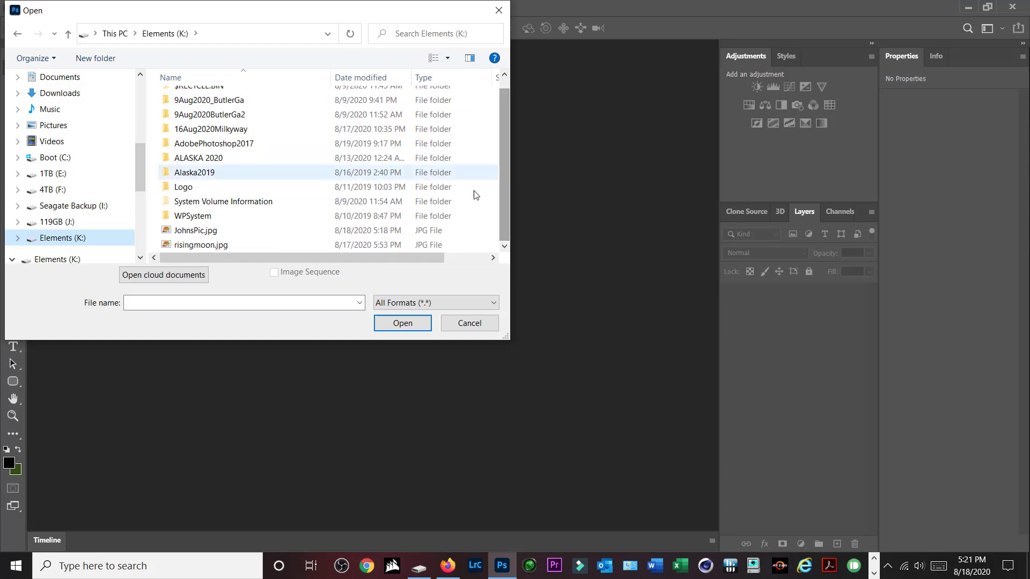
click(207, 232)
click(403, 322)
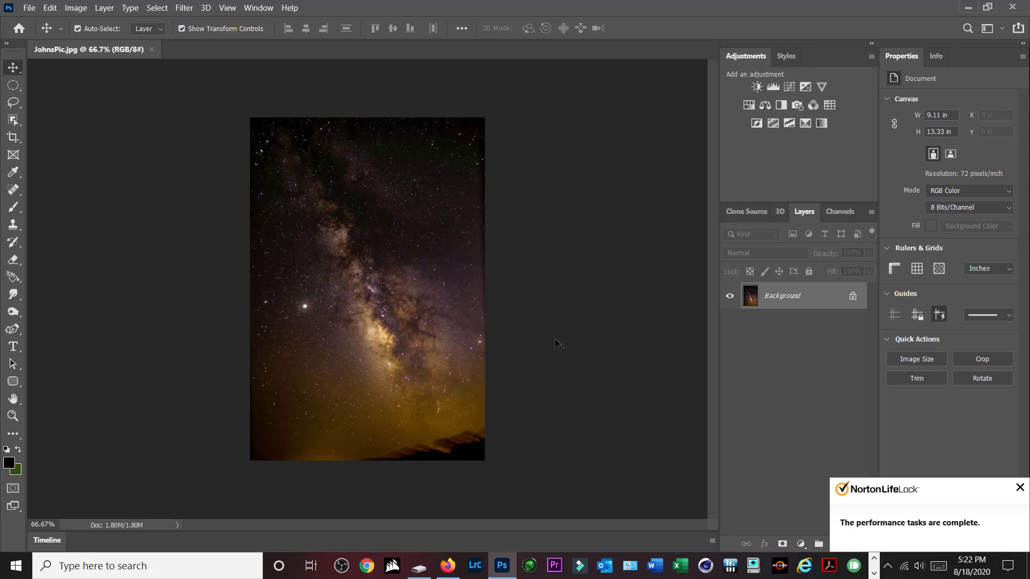
Step: Dismiss the Norton notification and close the Properties and Info panel group
click(1020, 487)
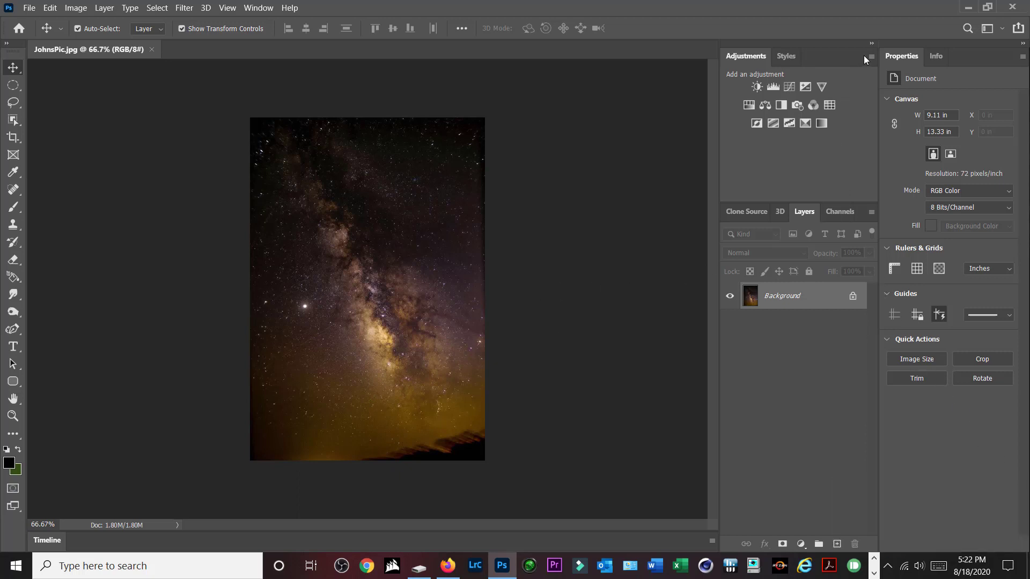
click(1023, 56)
click(1000, 75)
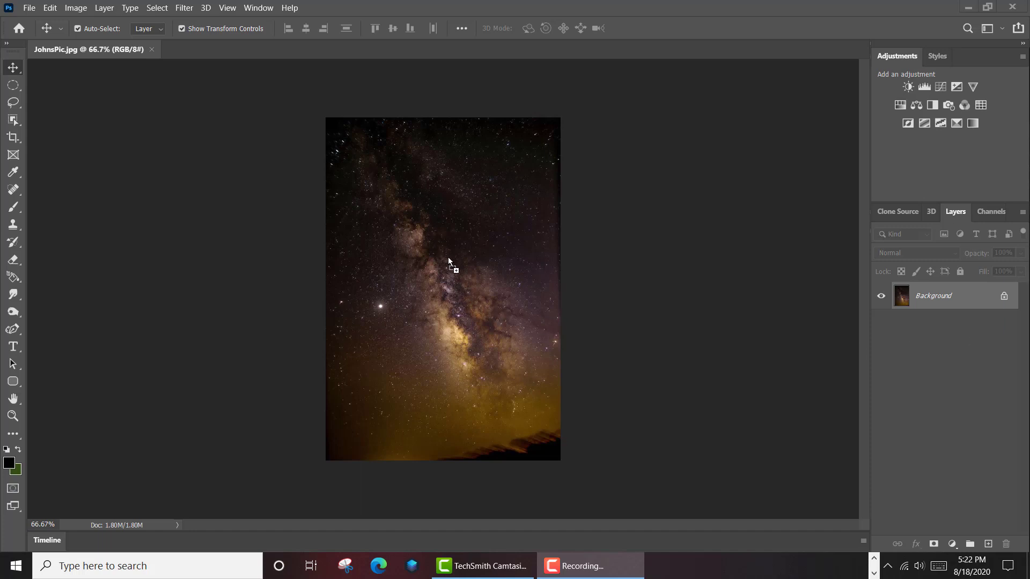
Step: Place risingmoon.jpg as a new layer, move it to the canvas bottom, and commit at 69.44%
drag(448, 256, 448, 256)
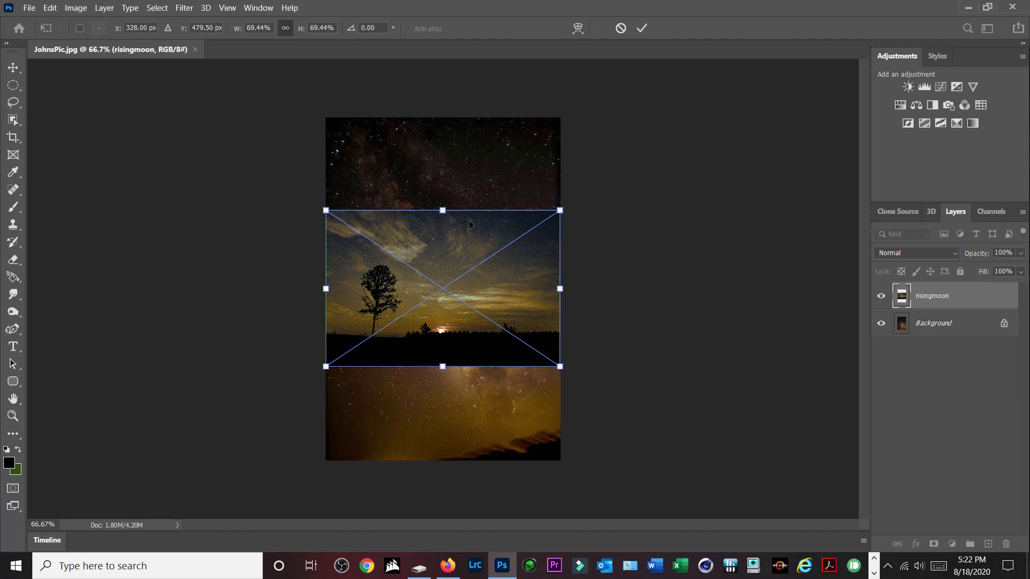
drag(469, 220, 465, 313)
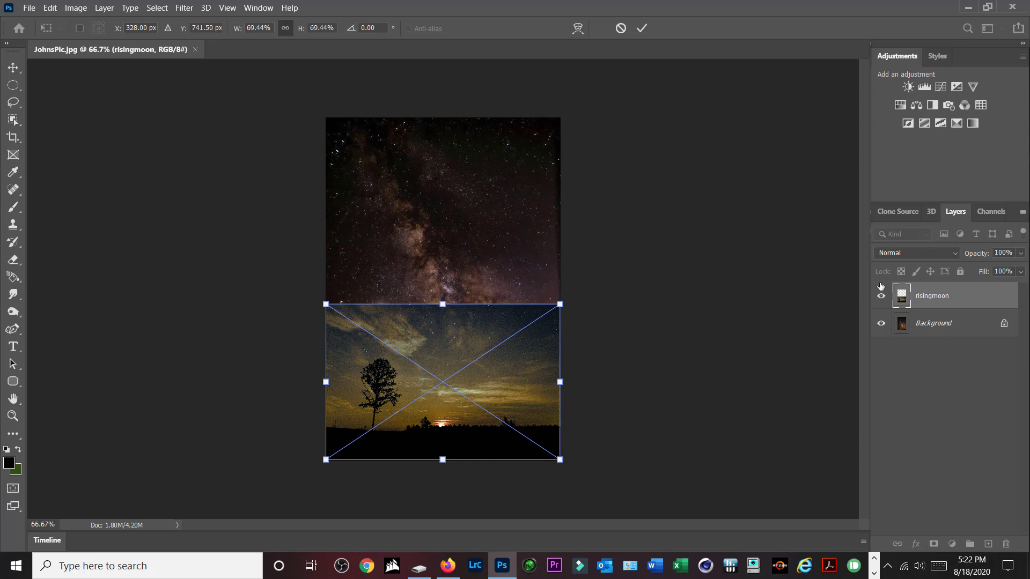
click(642, 28)
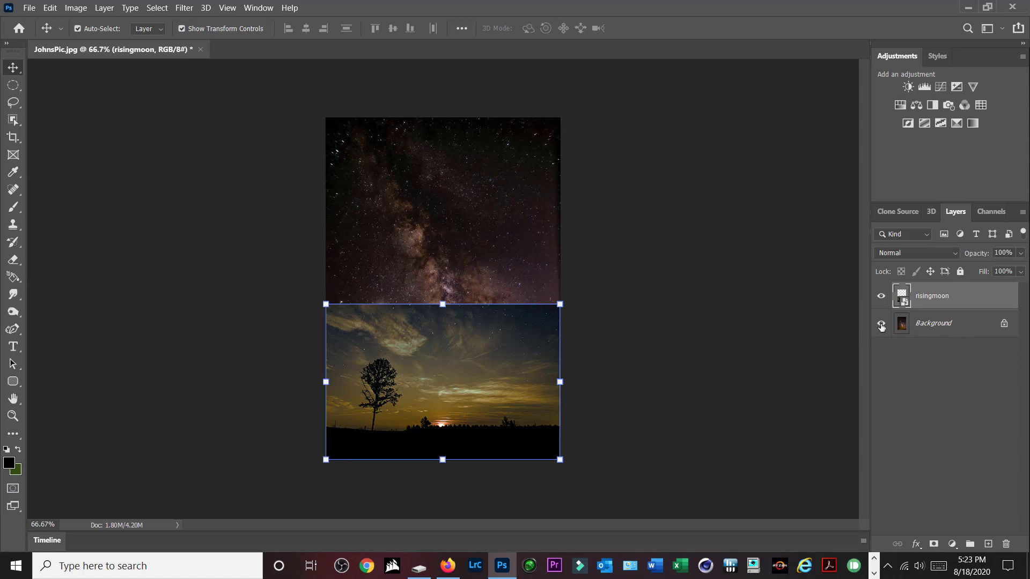
click(880, 324)
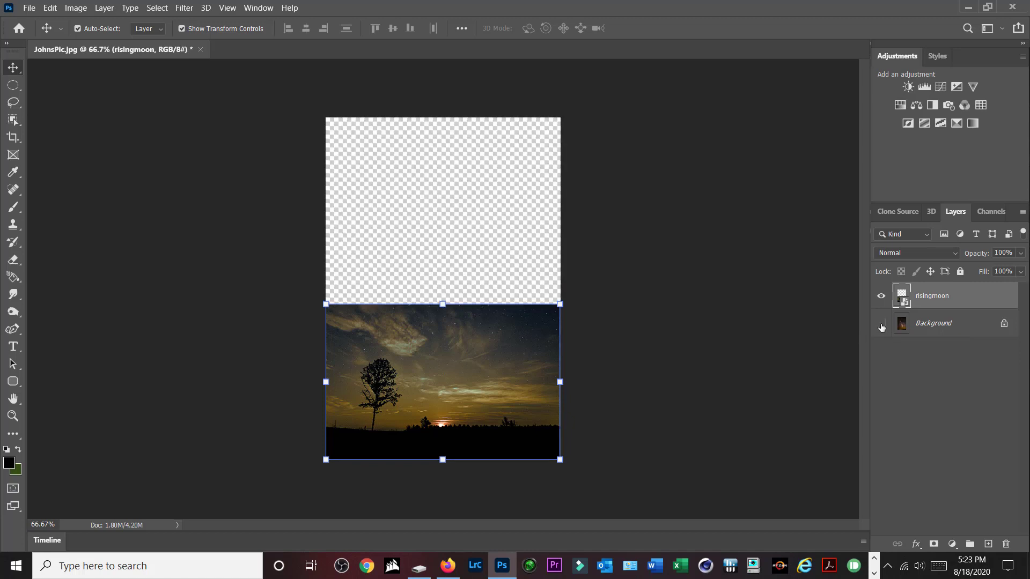
click(881, 324)
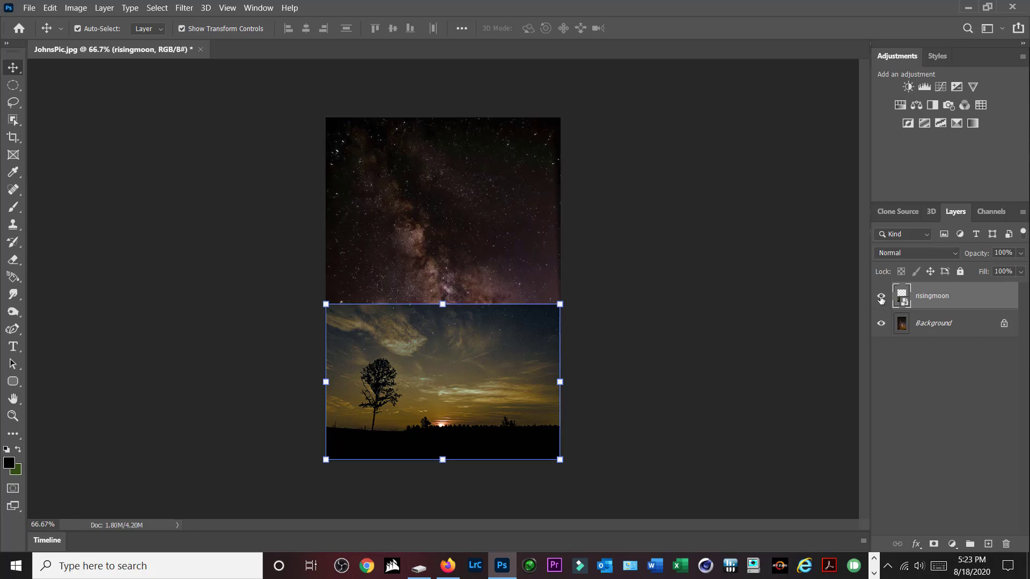
click(881, 298)
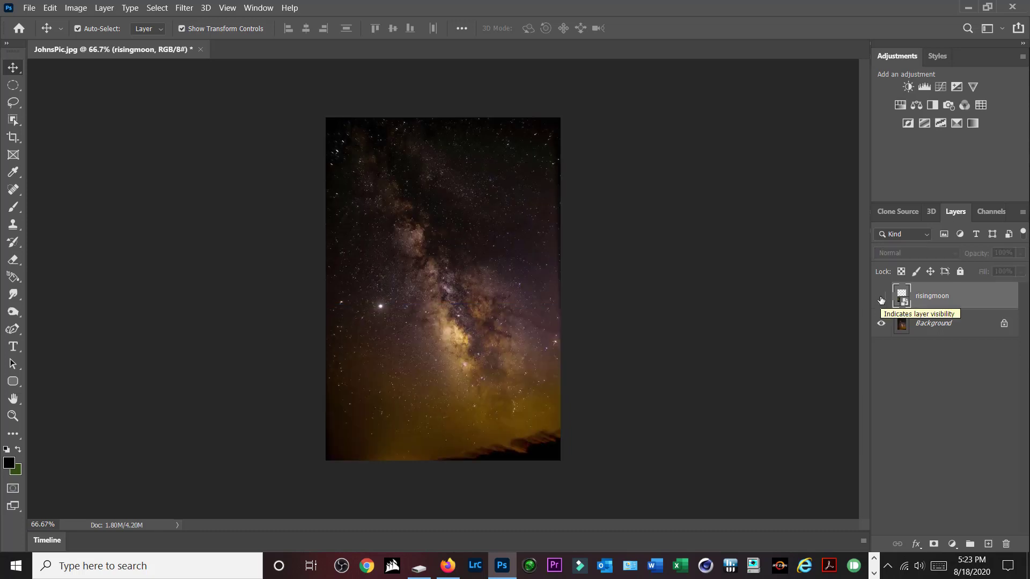
click(881, 299)
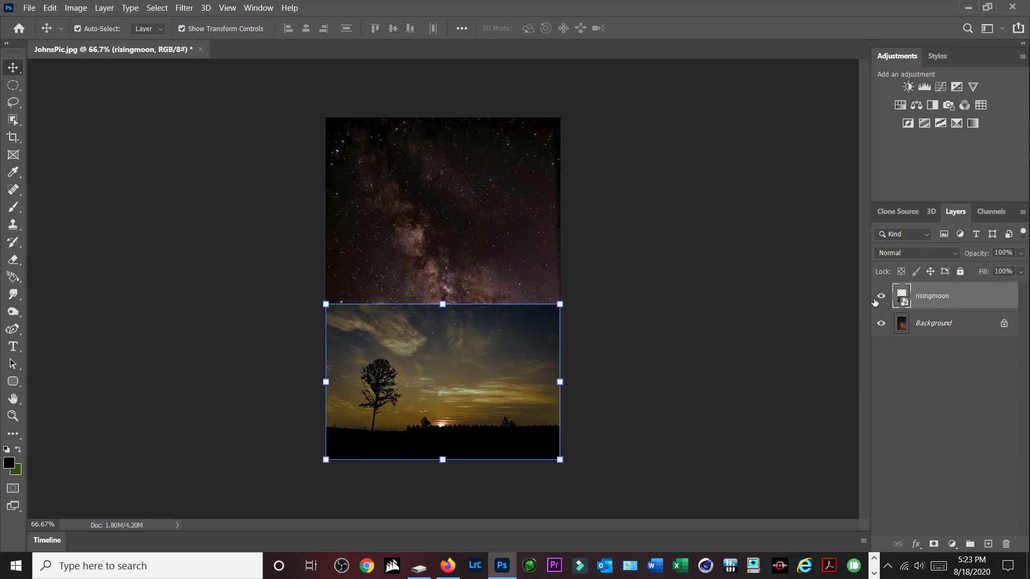
click(880, 297)
click(881, 298)
Step: Unlock the Background into Layer 0, move risingmoon beneath it, and select Layer 0
click(1003, 324)
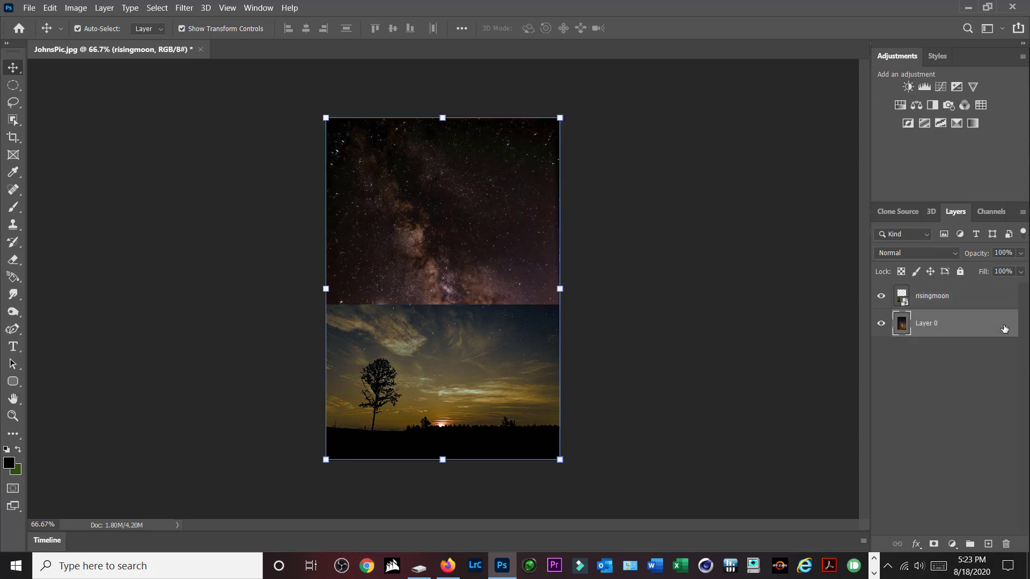
click(963, 389)
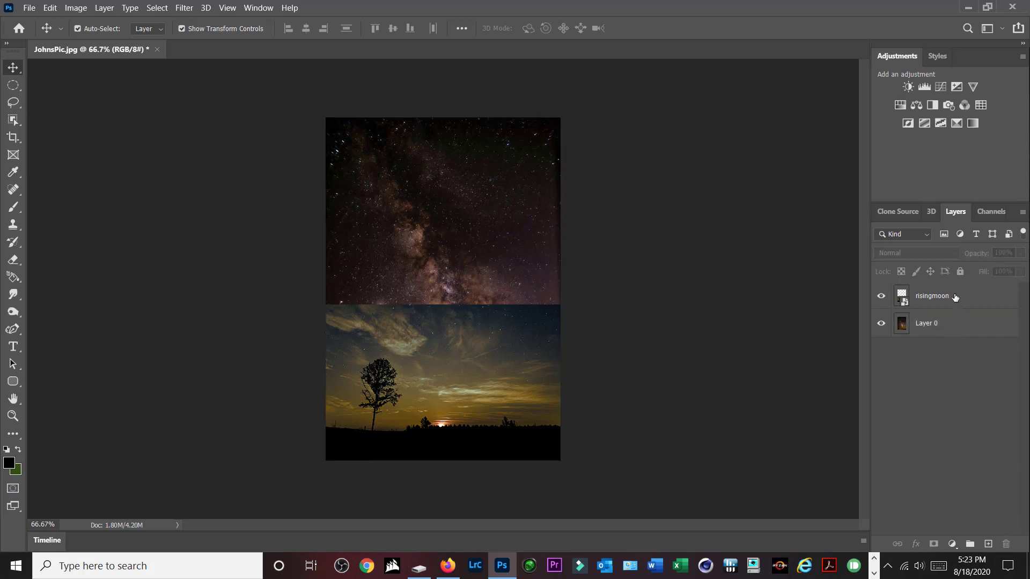
drag(938, 296, 959, 362)
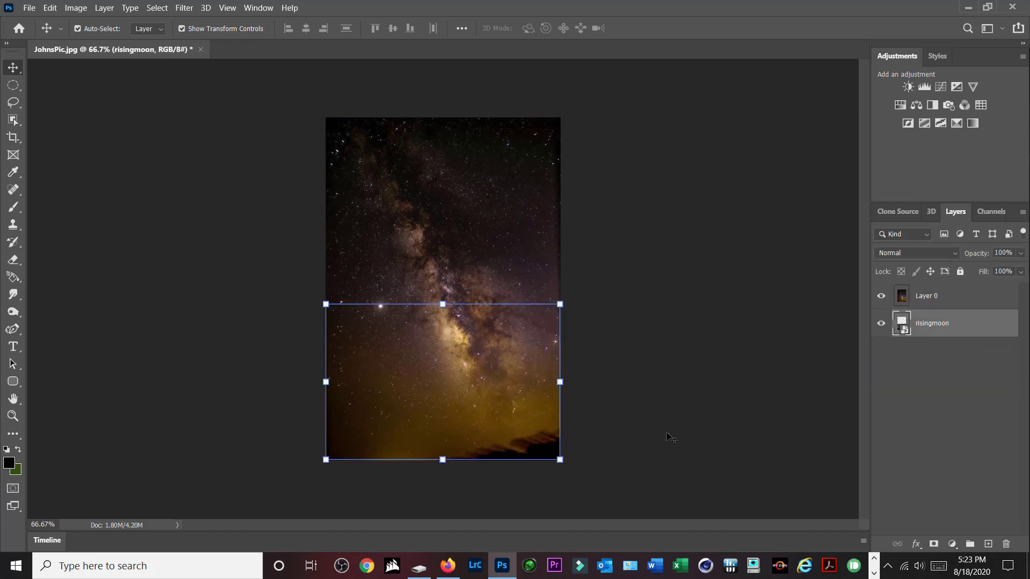
click(689, 205)
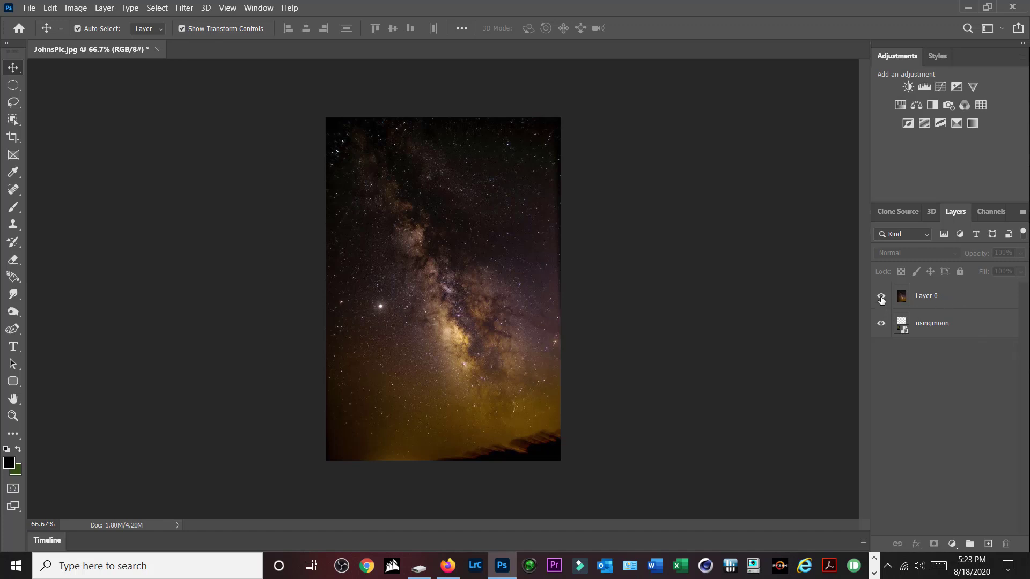
click(882, 298)
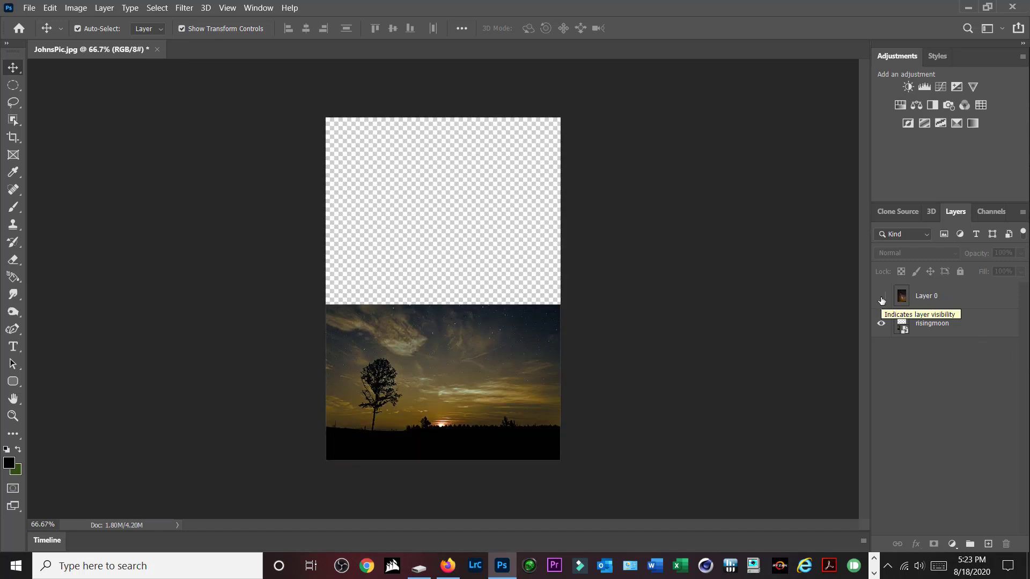
click(881, 298)
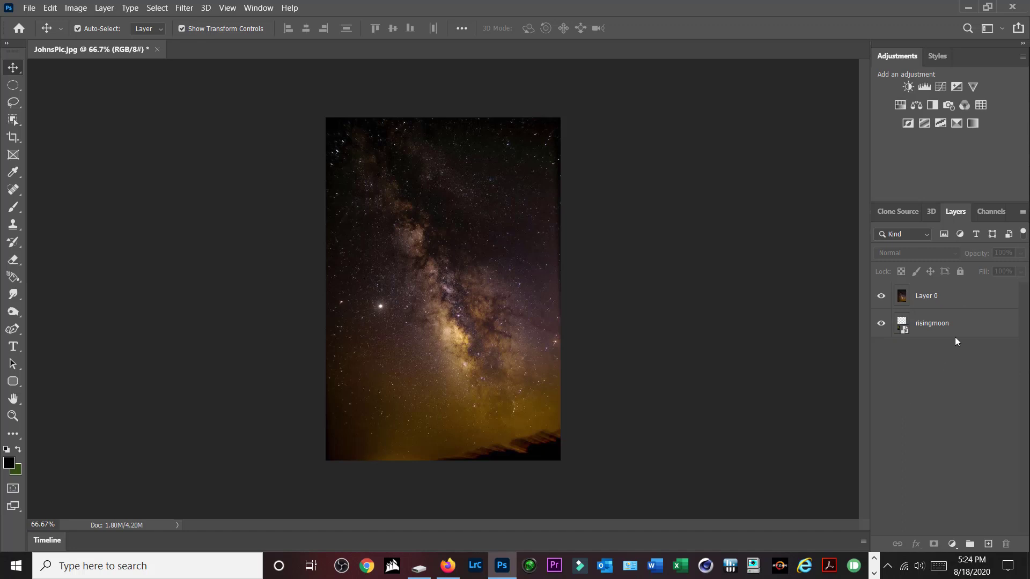
click(957, 297)
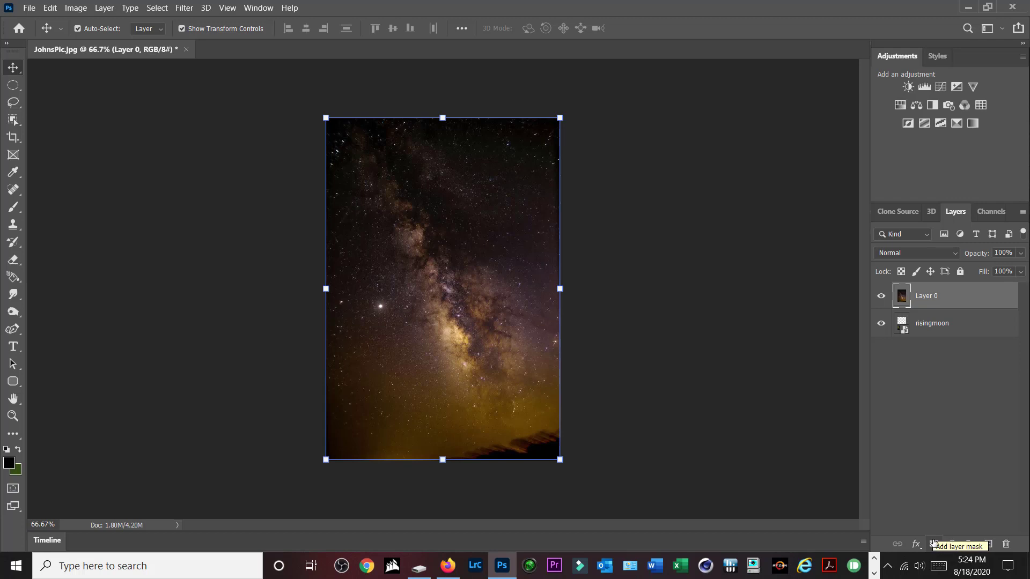
Step: Give Layer 0, the Milky Way layer, a white reveal-all layer mask
click(933, 544)
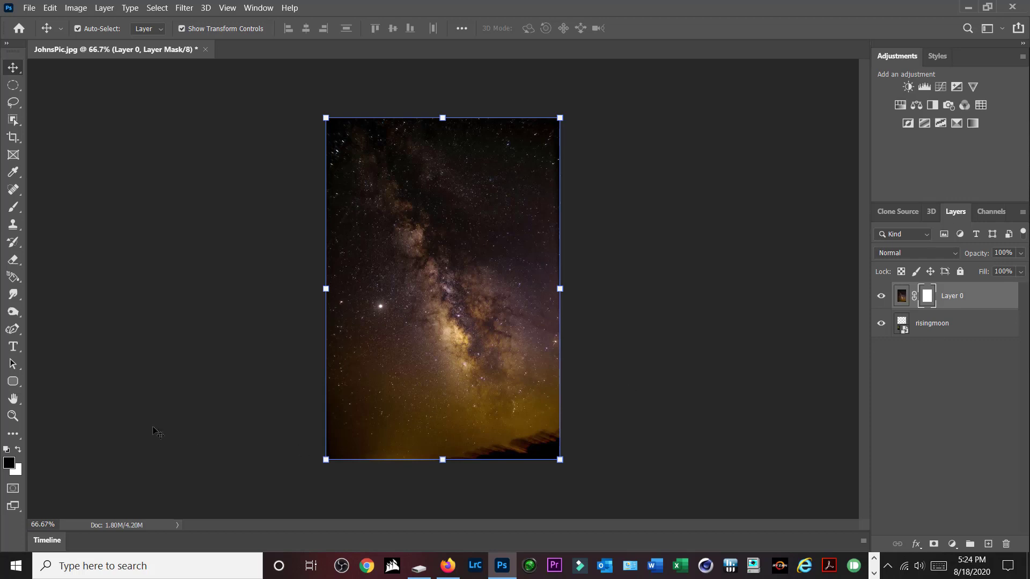
Step: Switch to the Brush tool with 18% flow and enlarge it to size 125
click(14, 208)
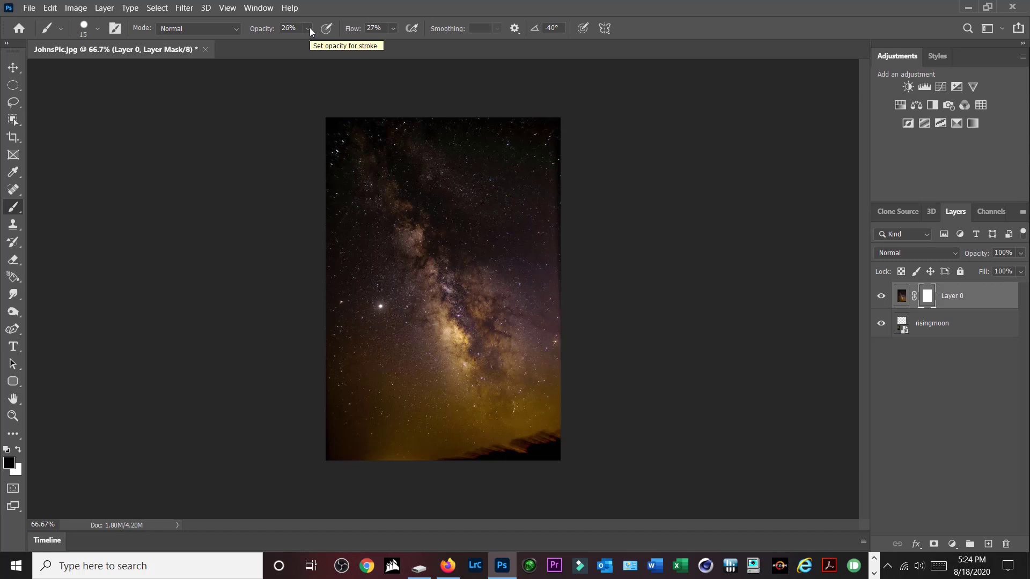
click(393, 29)
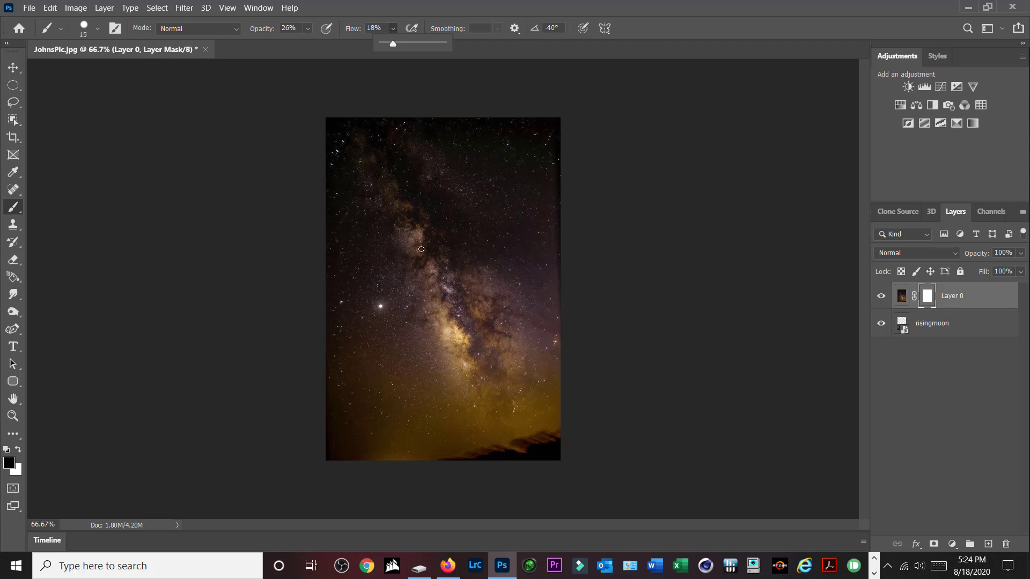
key(bracketright)
key(bracketright)
key(bracketright)
key(bracketright)
key(bracketright)
key(bracketright)
key(bracketright)
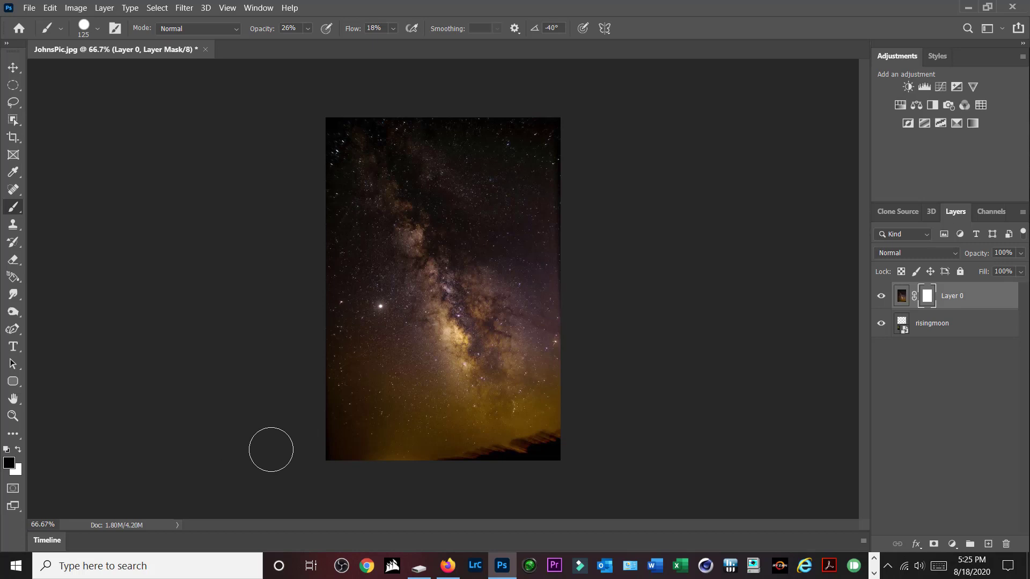
Step: Paint black across the bottom of Layer 0's mask to reveal the tree and glowing horizon
mouse_move(278, 448)
mouse_down()
mouse_move(615, 446)
mouse_move(439, 459)
mouse_move(296, 459)
mouse_move(621, 448)
mouse_move(293, 458)
mouse_move(307, 440)
mouse_move(494, 438)
mouse_move(580, 423)
mouse_move(404, 445)
mouse_move(279, 443)
mouse_move(313, 415)
mouse_move(606, 415)
mouse_move(529, 403)
mouse_move(298, 412)
mouse_move(307, 395)
mouse_move(610, 394)
mouse_move(274, 395)
mouse_move(314, 380)
mouse_move(585, 384)
mouse_move(385, 377)
mouse_move(294, 387)
mouse_move(223, 411)
mouse_move(301, 445)
mouse_move(684, 448)
mouse_move(592, 425)
mouse_move(575, 388)
mouse_move(438, 438)
mouse_move(290, 446)
mouse_move(611, 443)
mouse_move(605, 411)
mouse_move(577, 383)
mouse_move(416, 435)
mouse_move(331, 434)
mouse_move(662, 437)
mouse_move(503, 449)
mouse_up()
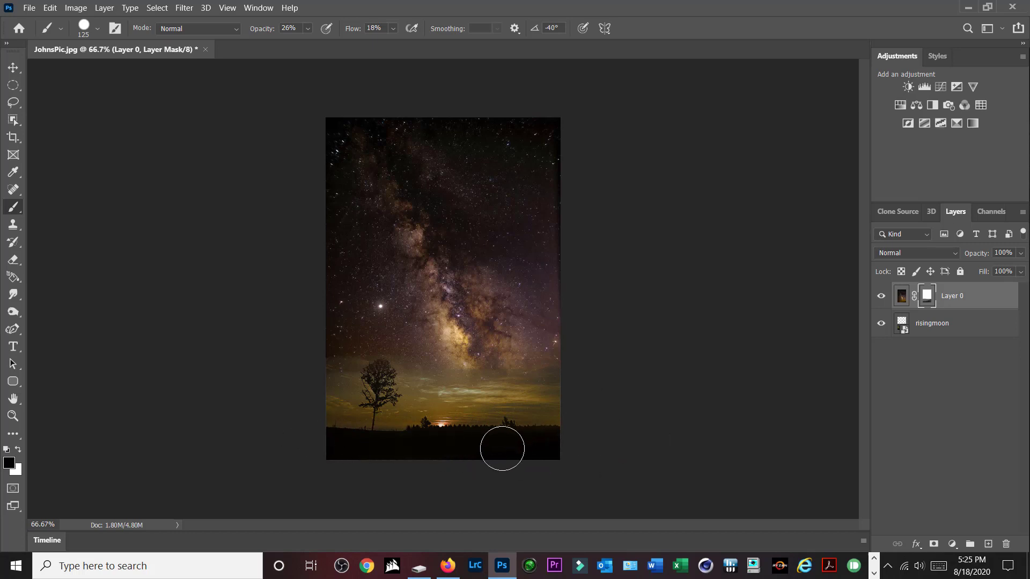
Step: Paint white on the mask left of the tree, then set brush opacity 16% and flow 12%
click(18, 450)
mouse_move(335, 371)
mouse_down()
mouse_move(345, 361)
mouse_move(324, 381)
mouse_move(358, 348)
mouse_up()
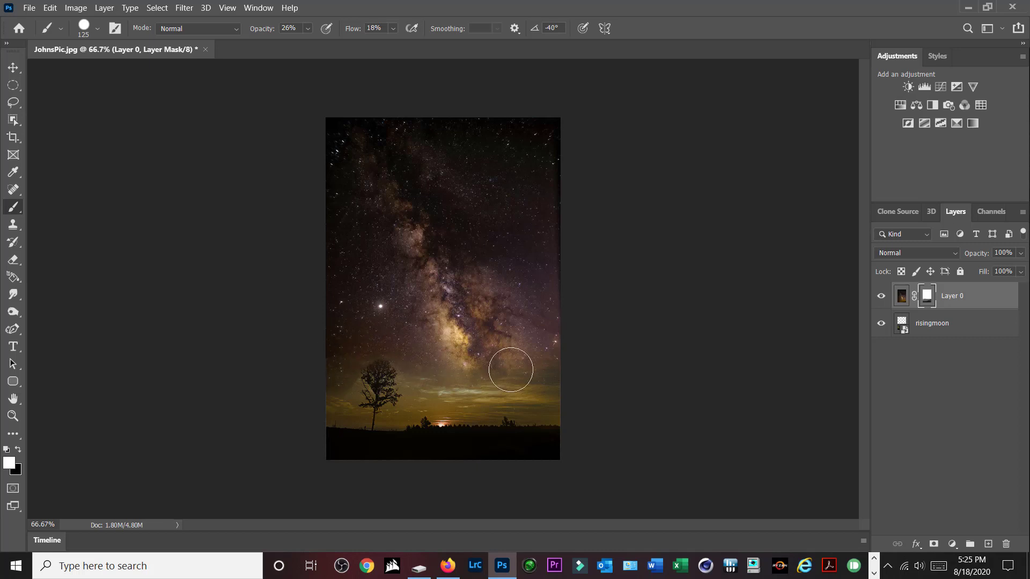
click(308, 28)
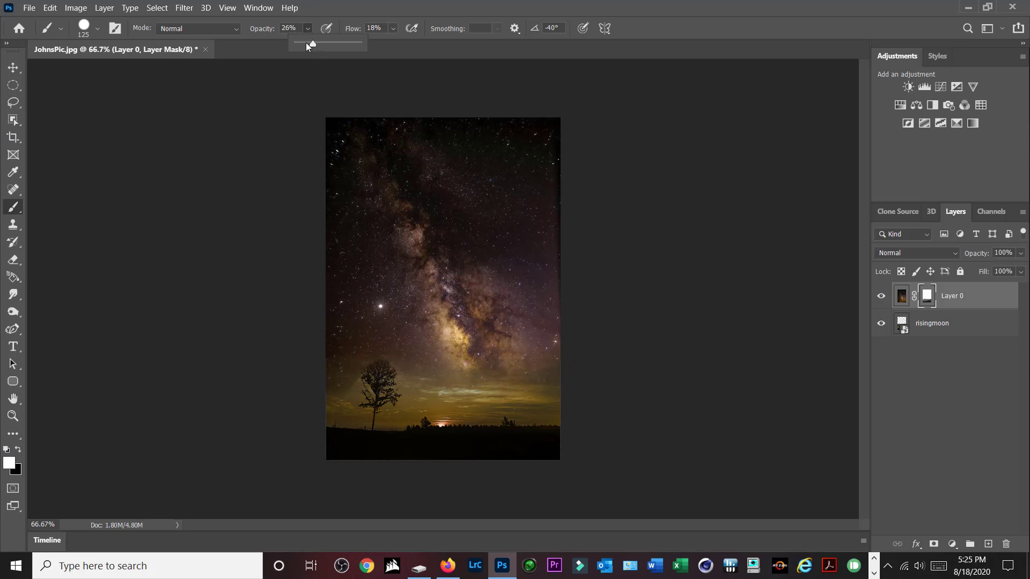
click(307, 43)
click(394, 28)
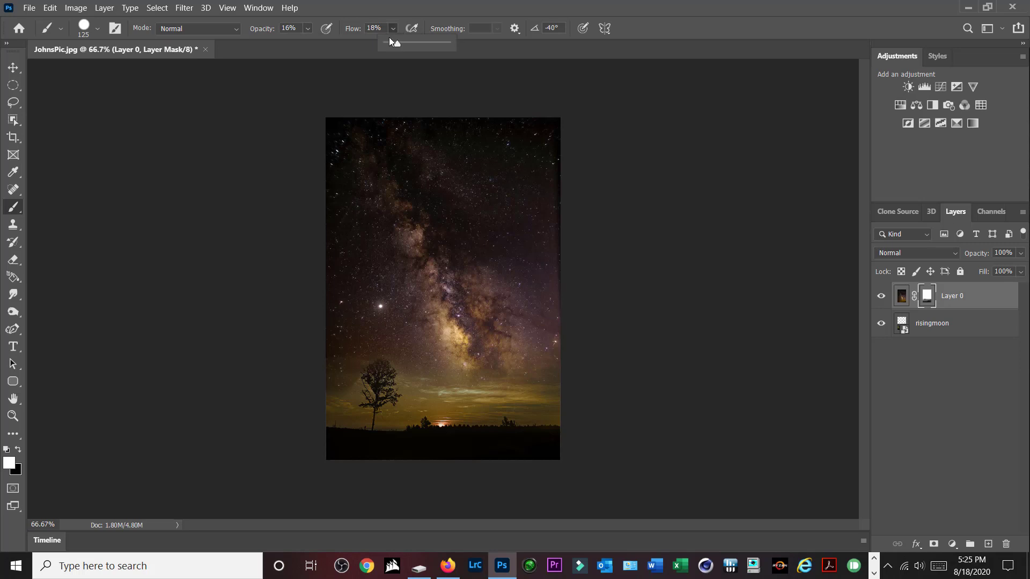
click(392, 44)
click(424, 384)
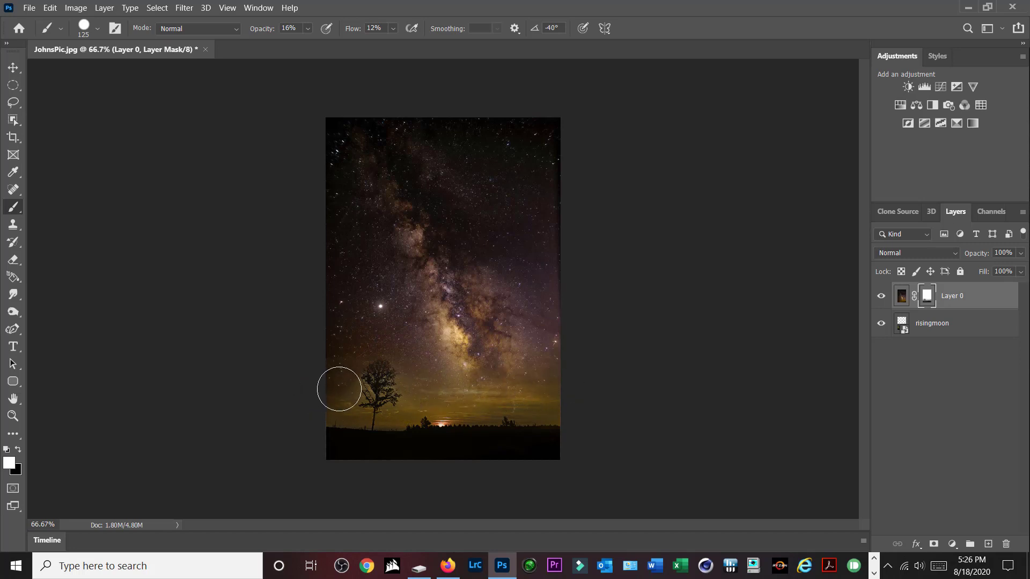
Step: Zoom in on the tree and paint white around its branches, ending with a size-60 brush
scroll(336, 389, up, 5)
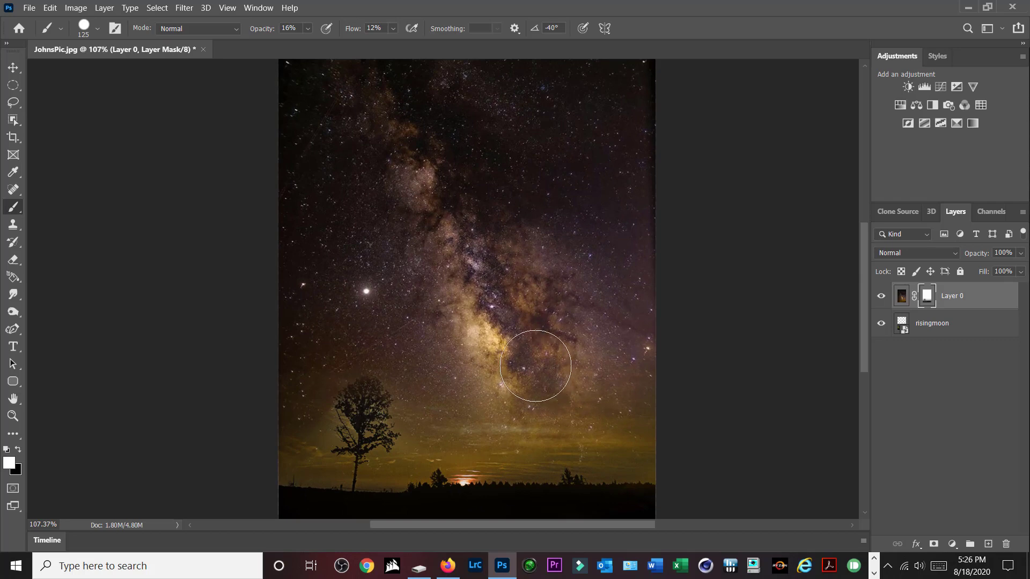
mouse_move(534, 366)
mouse_down()
mouse_move(483, 222)
mouse_move(453, 198)
mouse_move(468, 242)
mouse_up()
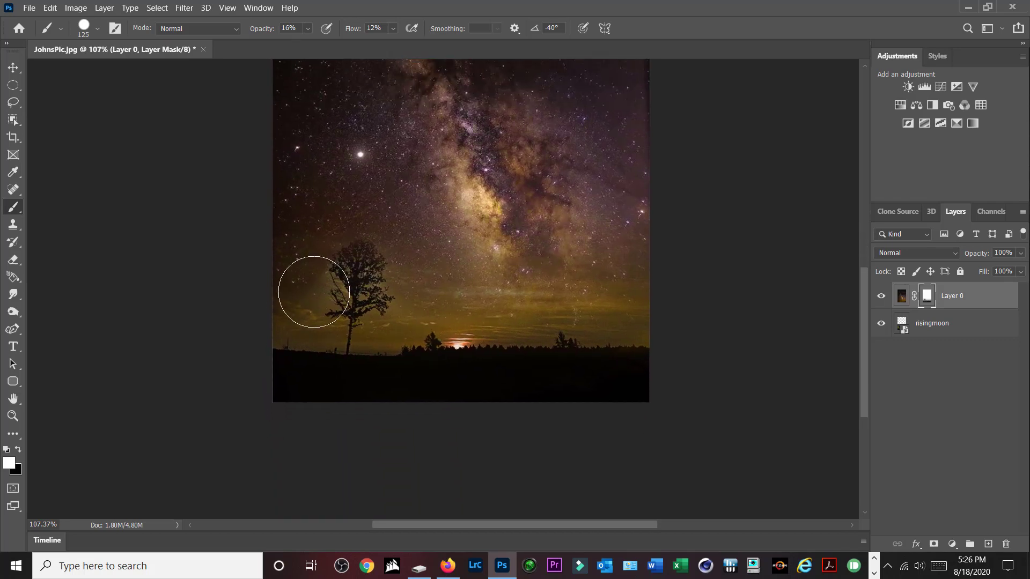
key(bracketleft)
key(bracketleft)
key(bracketleft)
key(bracketleft)
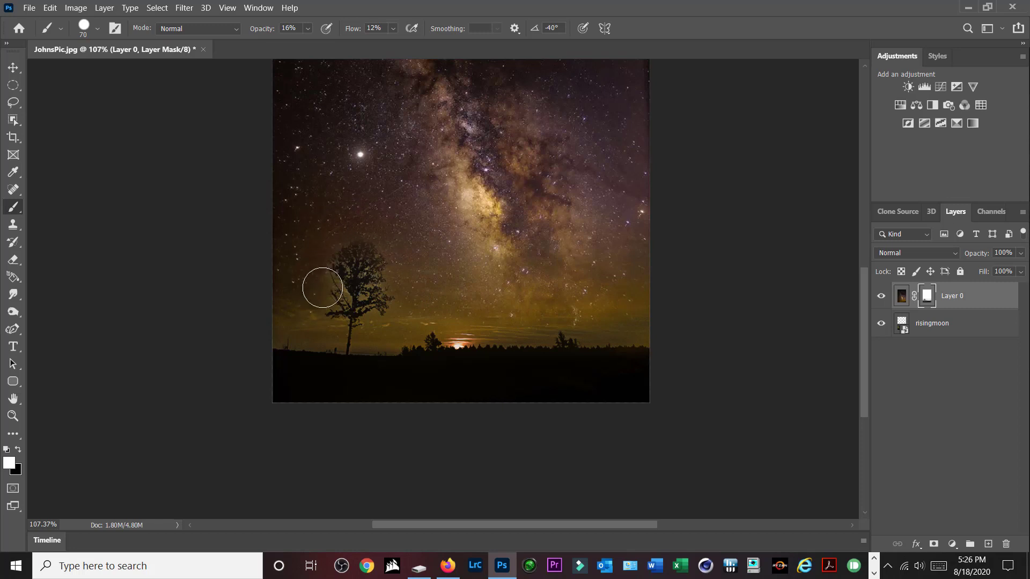
key(bracketleft)
key(bracketleft)
key(bracketleft)
key(bracketleft)
key(bracketleft)
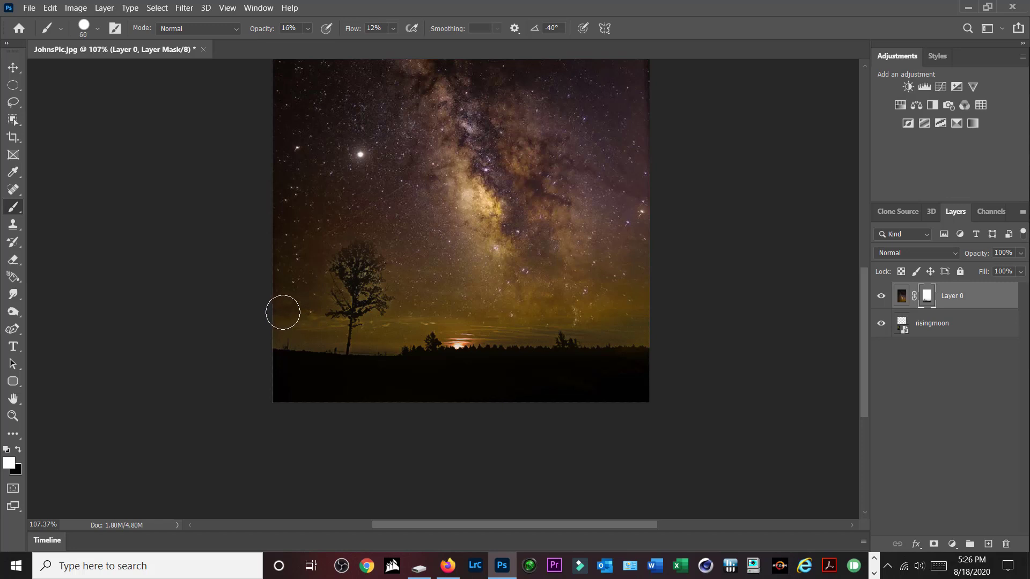
key(bracketright)
key(bracketright)
key(bracketright)
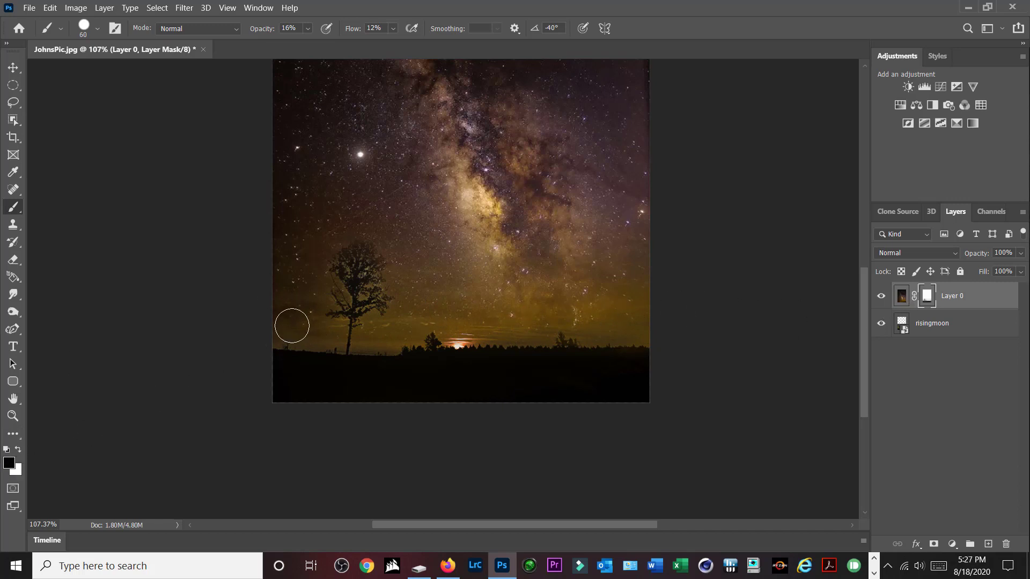
Step: Shrink the black brush to size 20 and paint the mask along the horizon left of the tree
key(bracketleft)
key(bracketleft)
key(bracketleft)
Step: Flatten the Milky Way and risingmoon layers into a single Background layer via Flatten Image
scroll(710, 356, up, 1)
scroll(713, 370, down, 2)
scroll(633, 365, down, 1)
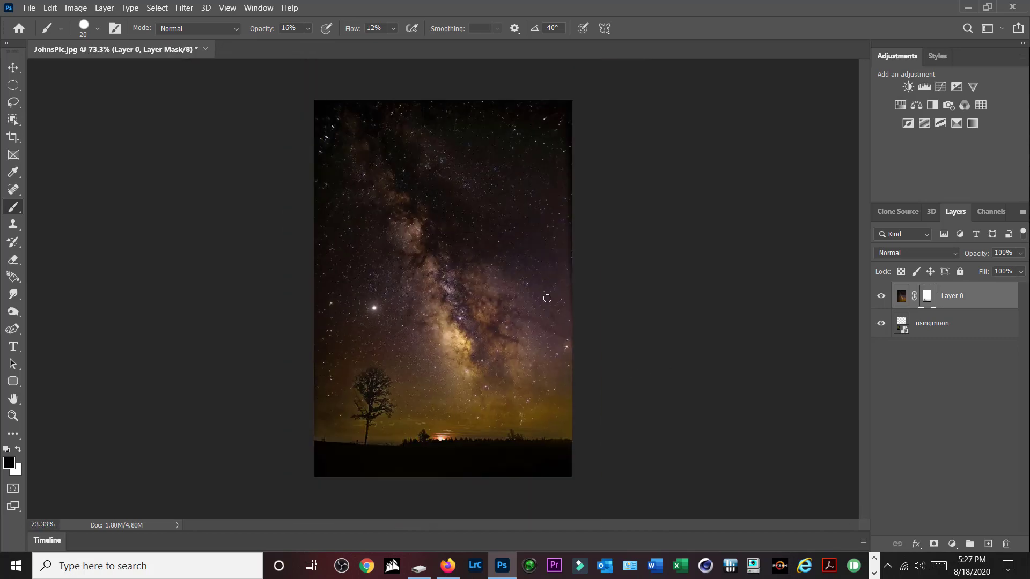
right_click(968, 329)
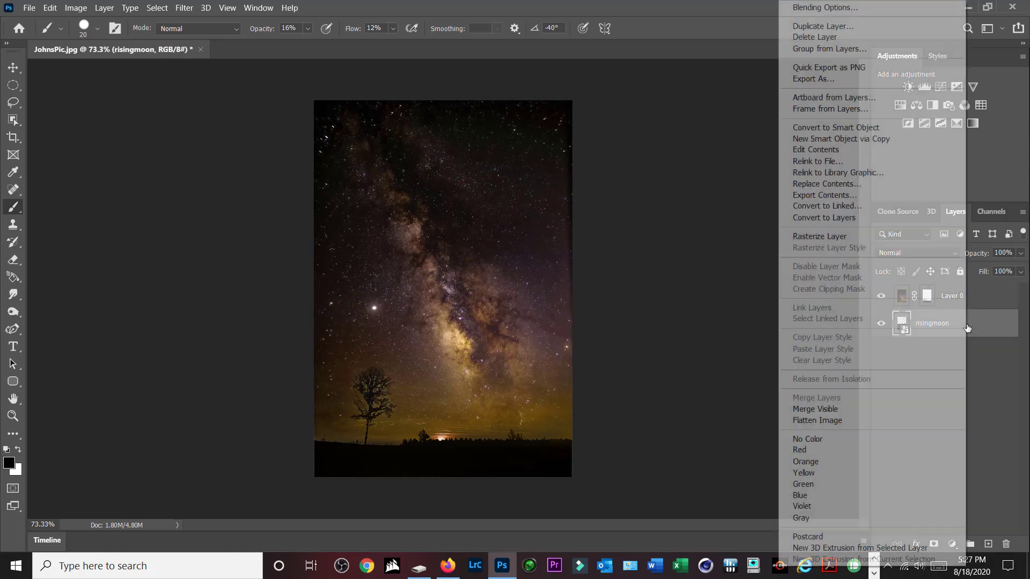
click(826, 421)
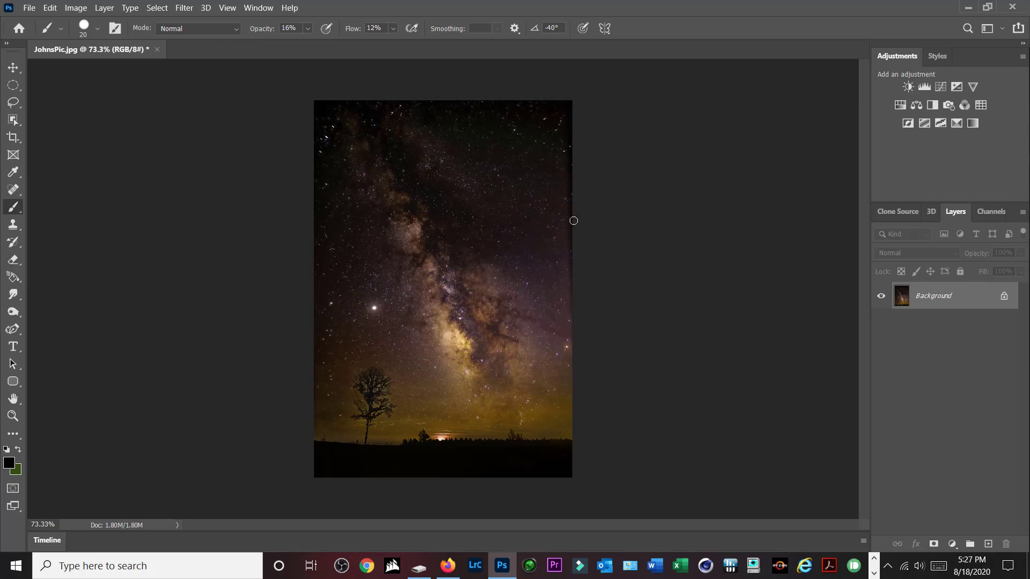
Step: With a size-40 Spot Healing Brush, paint down the image's right edge from the top corner
click(11, 192)
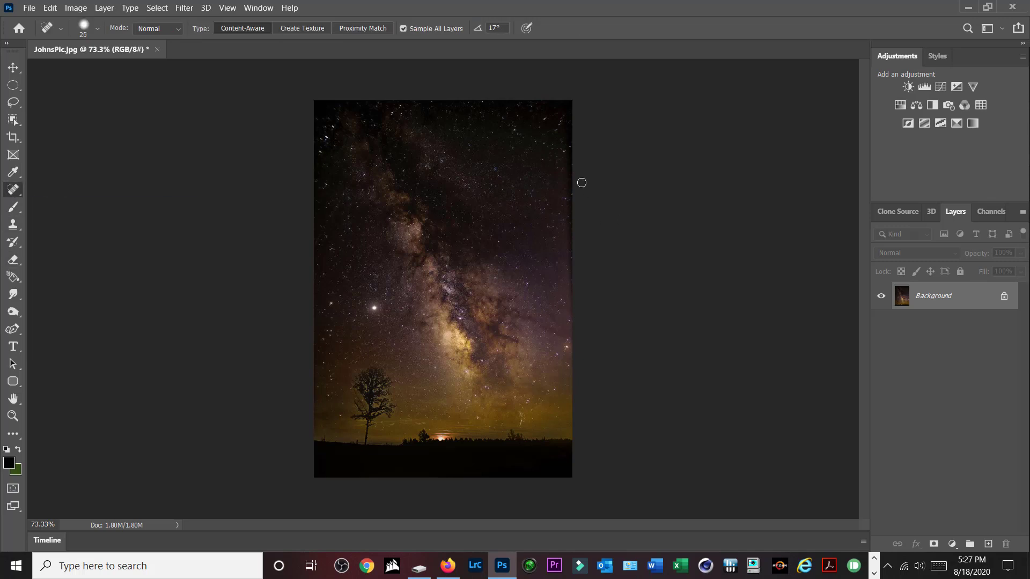
key(bracketright)
key(bracketright)
drag(571, 104, 578, 315)
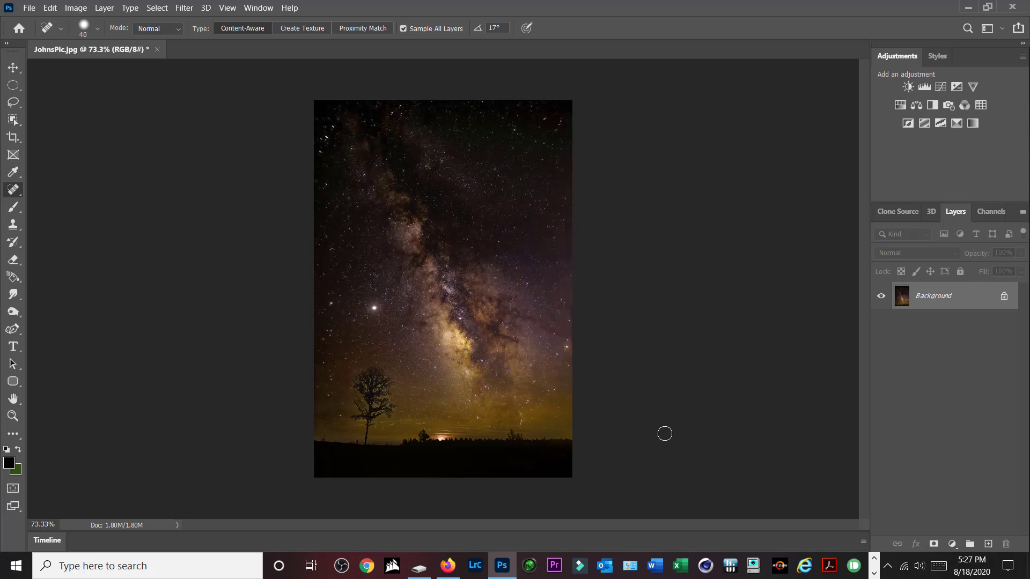